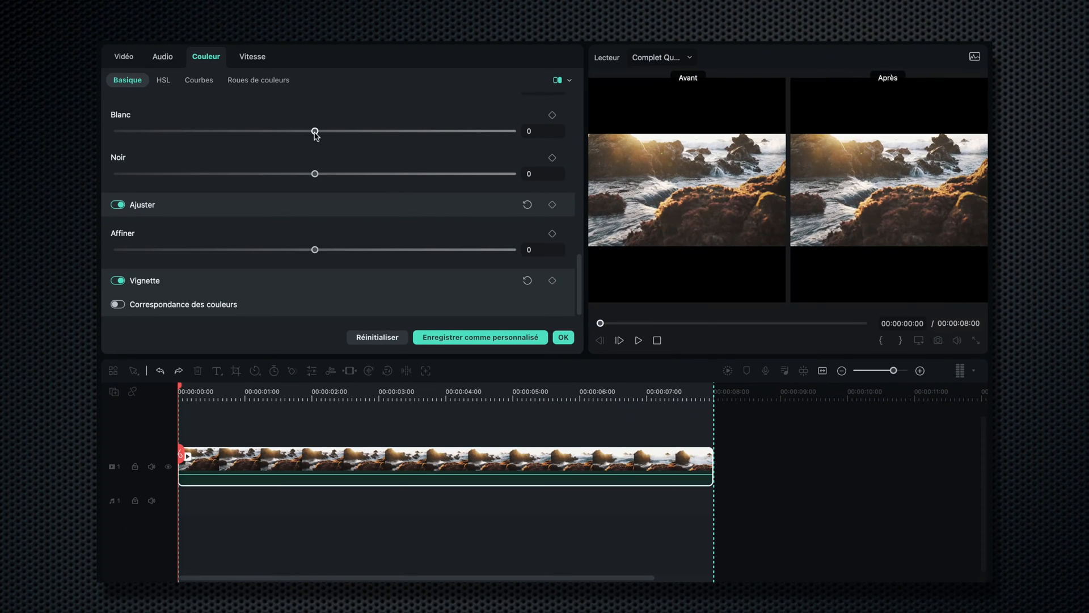
Set the Blanc slider to its maximum and the Noir slider to its minimum in the basic color settings
drag(315, 131, 513, 131)
drag(315, 174, 117, 173)
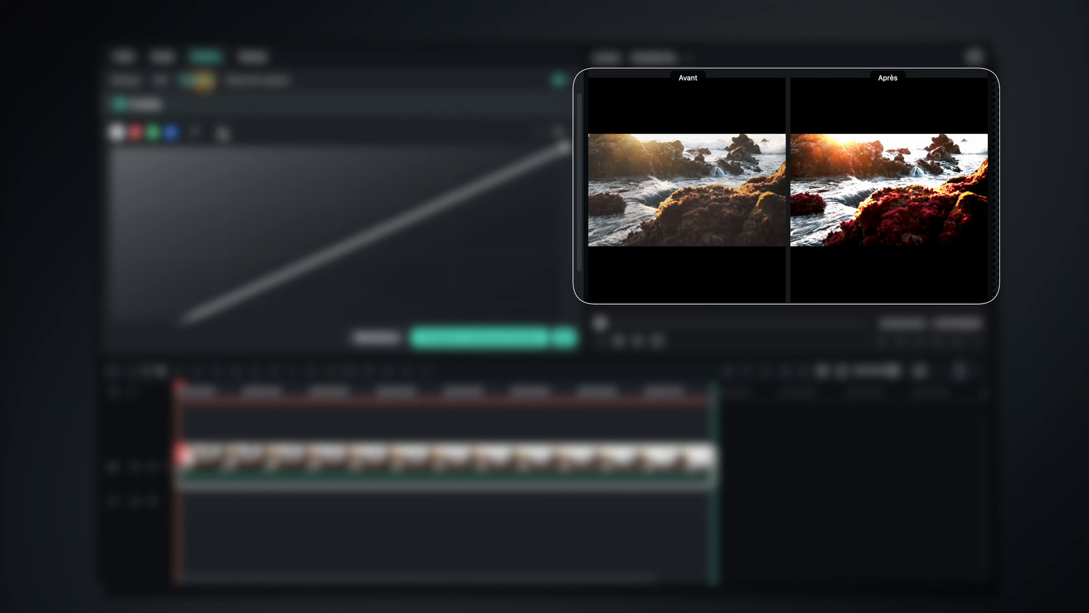
Reset the color curves and switch to the color wheels settings
drag(565, 140, 568, 210)
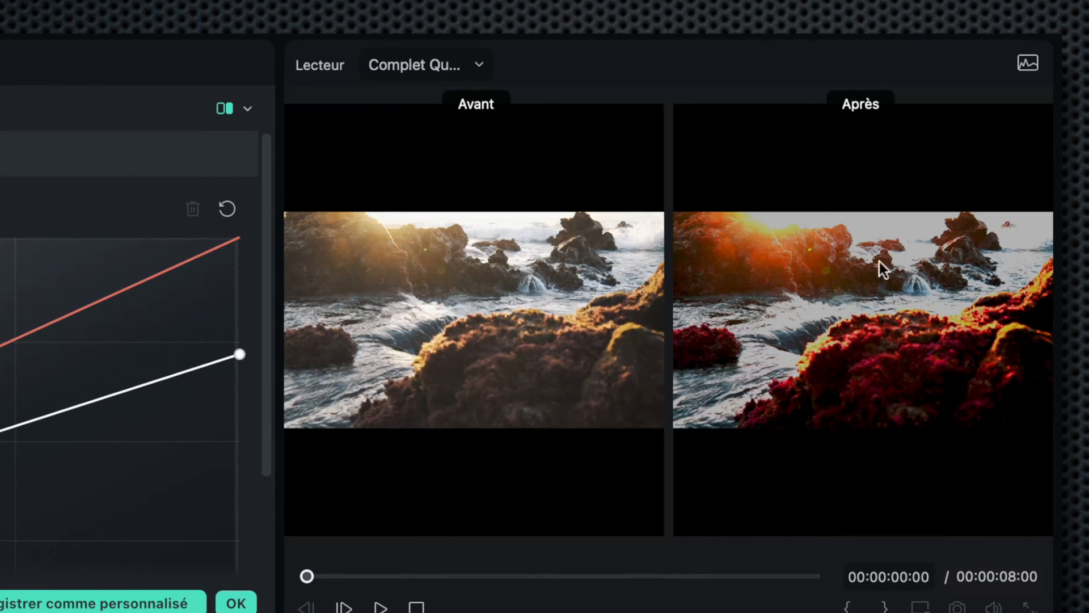
click(223, 204)
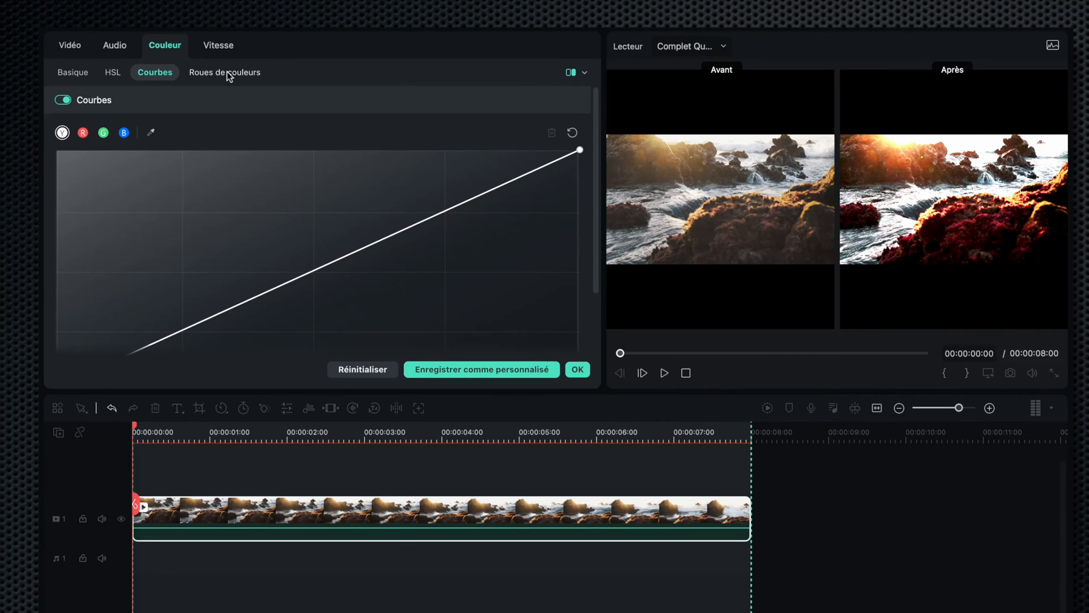
click(220, 68)
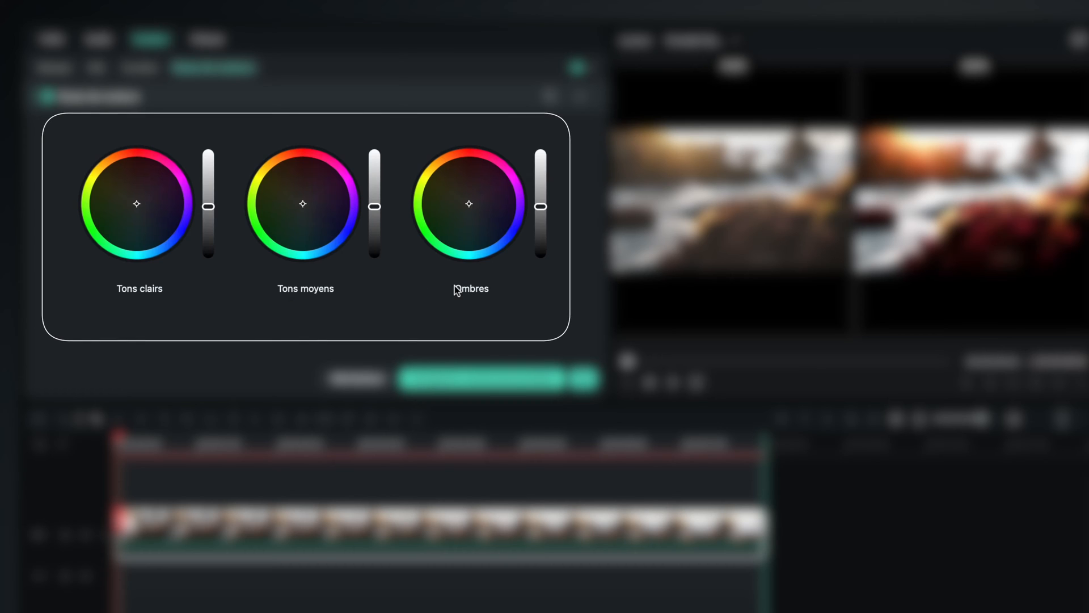
Tint the shadows, midtones and highlights by shifting their color wheels
mouse_move(539, 208)
mouse_down()
mouse_move(540, 223)
mouse_move(539, 202)
mouse_move(541, 211)
mouse_up()
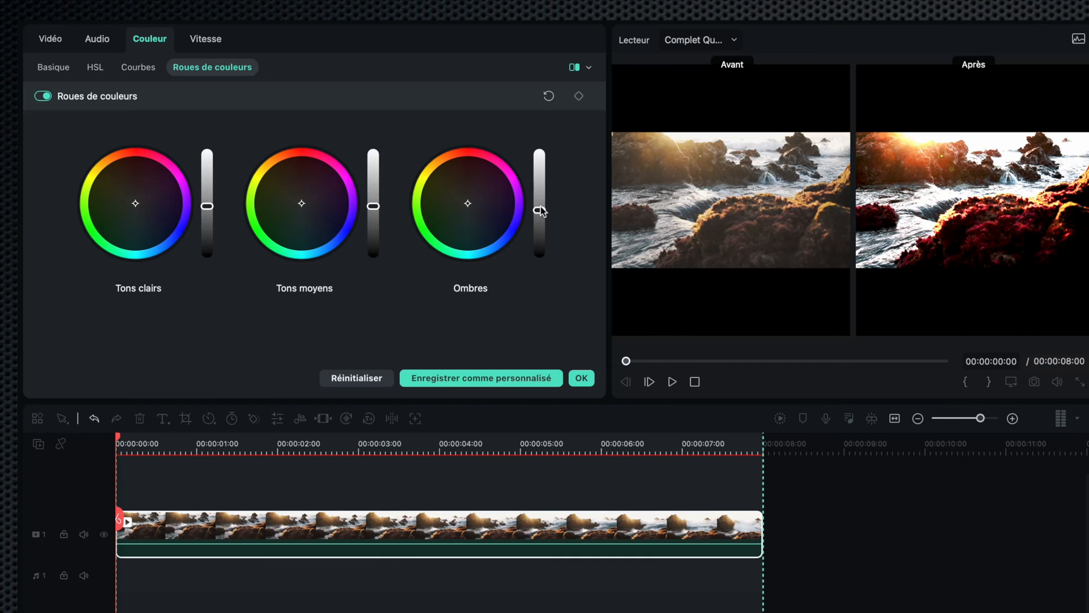
click(467, 204)
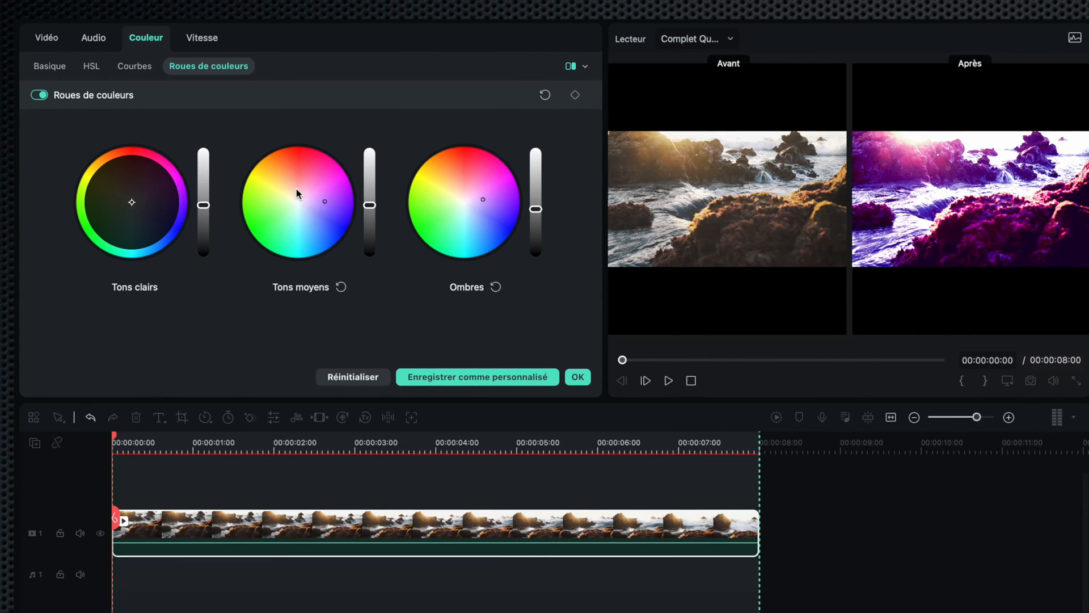
click(127, 182)
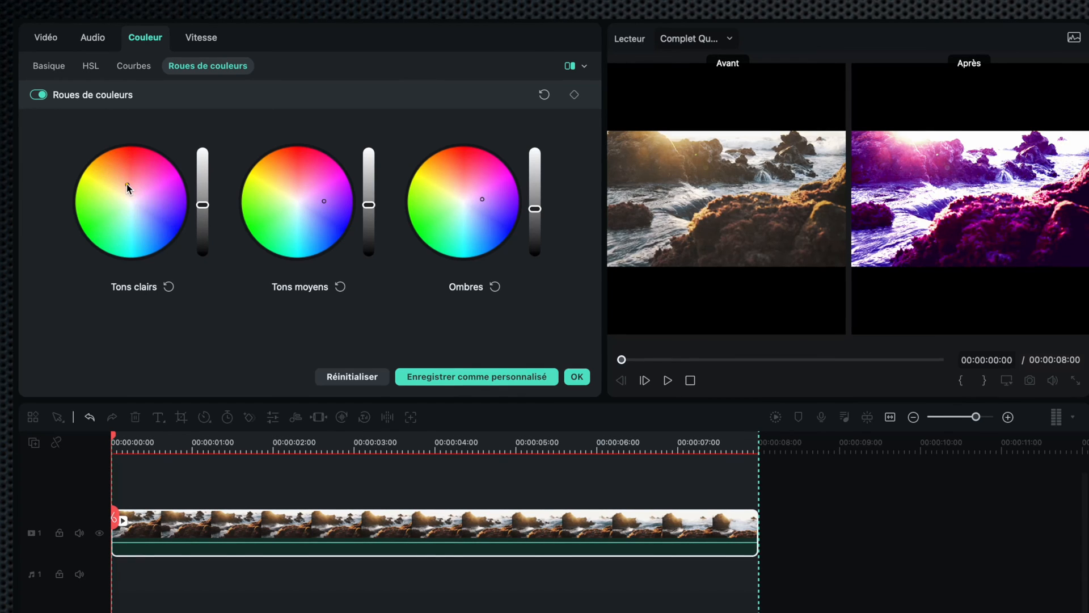
Reset the shadows wheel, then reset all the color wheels
click(494, 287)
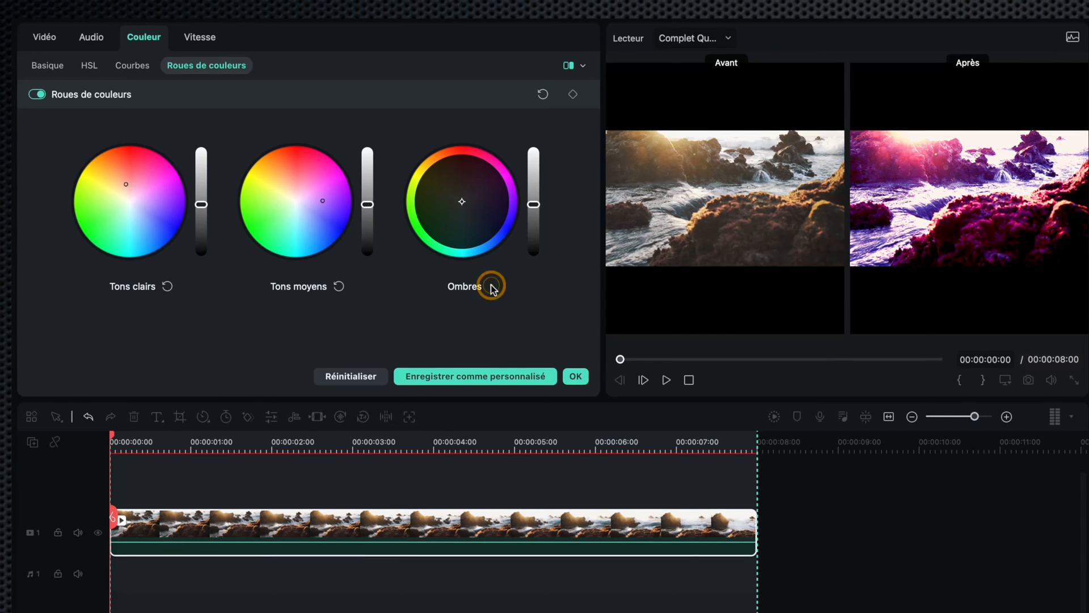
click(572, 94)
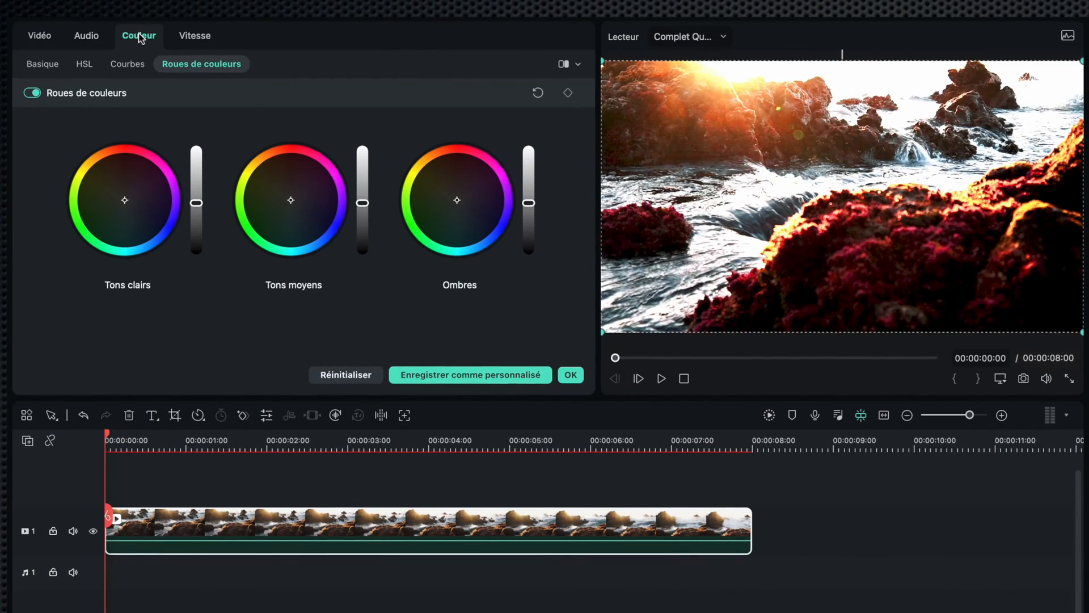
Test the Affiner slider in the basic settings at -100 and 100, then set it to 0
click(41, 62)
scroll(589, 93, up, 5)
drag(589, 93, 597, 293)
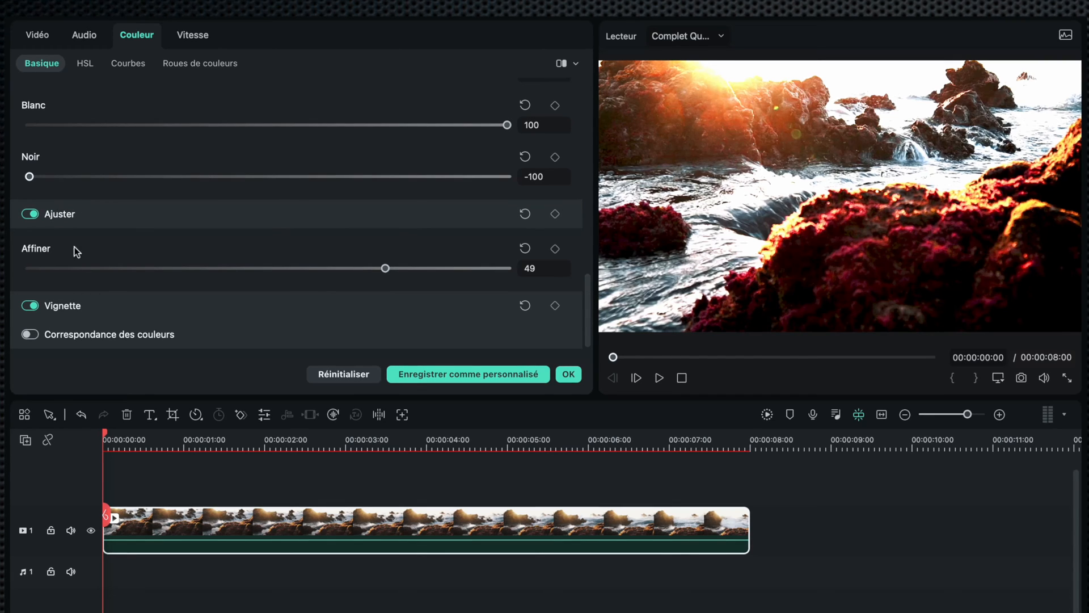
drag(384, 269, 6, 279)
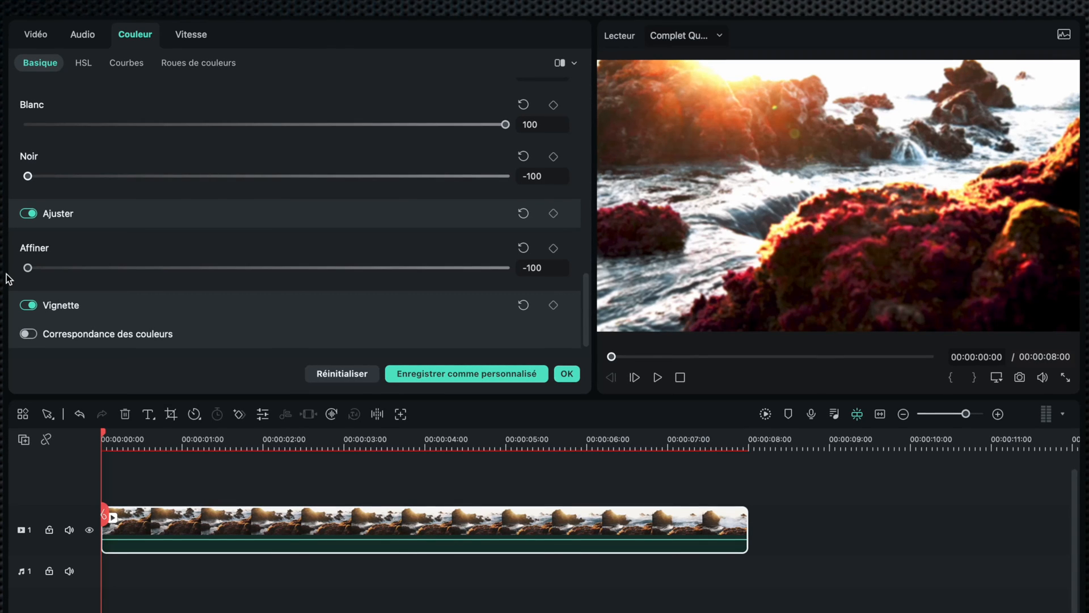
drag(261, 270, 501, 278)
click(551, 248)
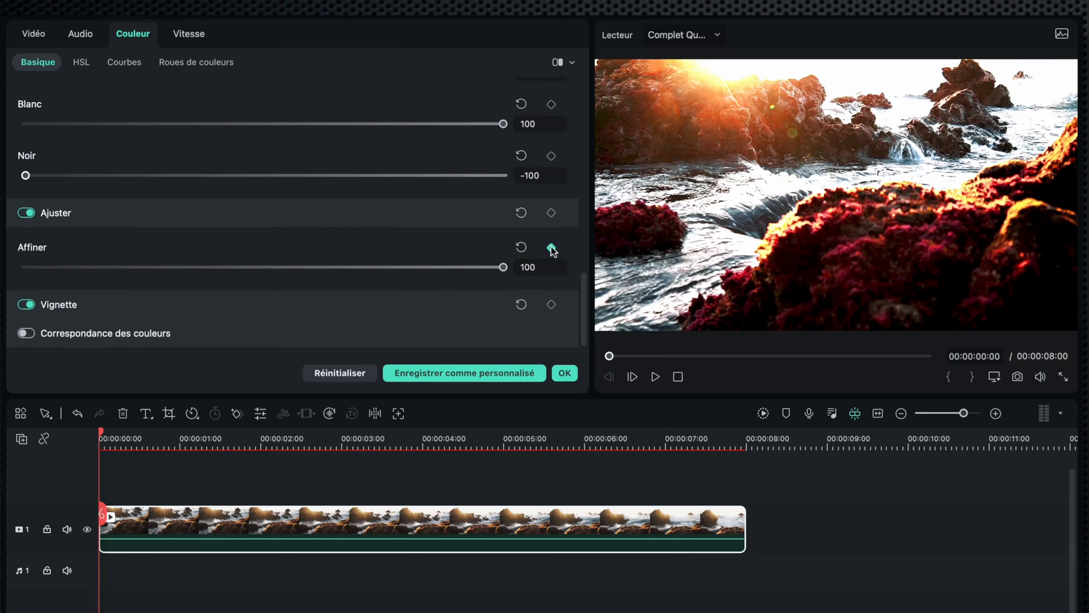
click(521, 247)
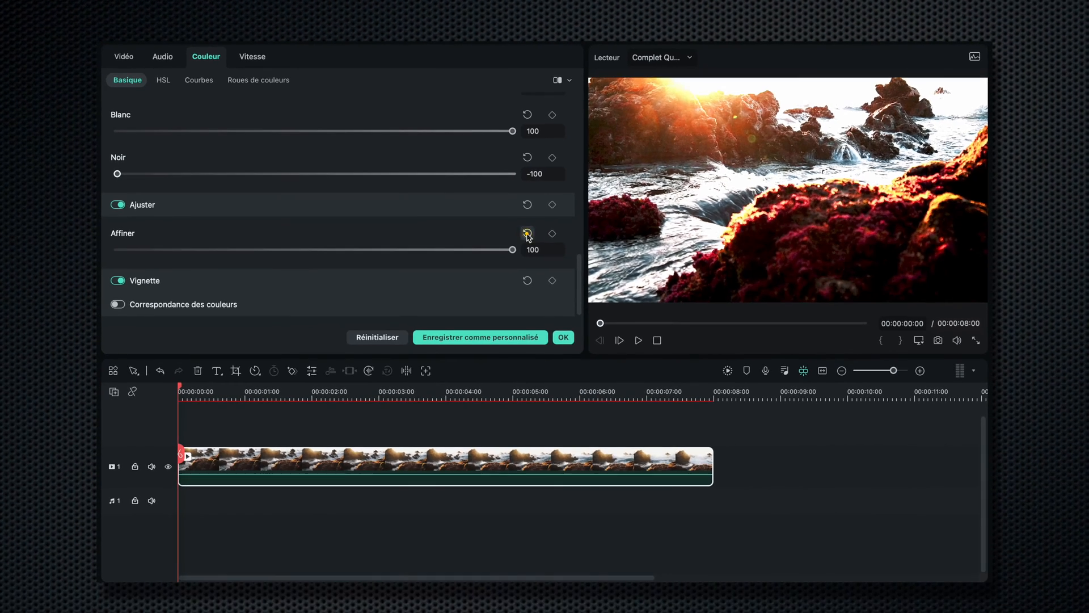
drag(502, 267, 258, 267)
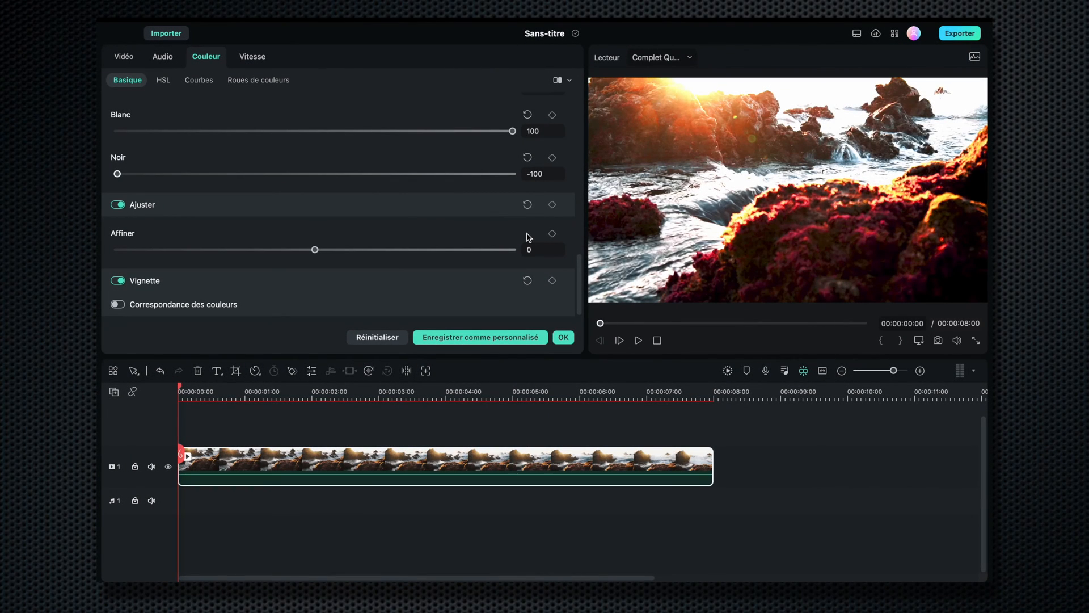
Open the export settings, set the format to Séquence d'images JPG, then close the export dialog
click(959, 33)
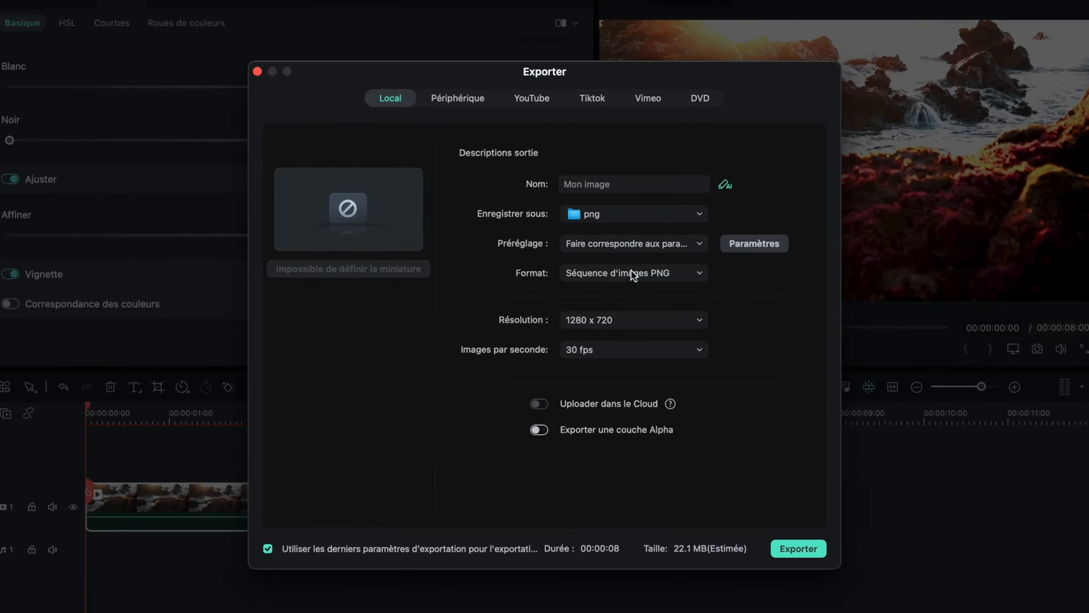
click(626, 278)
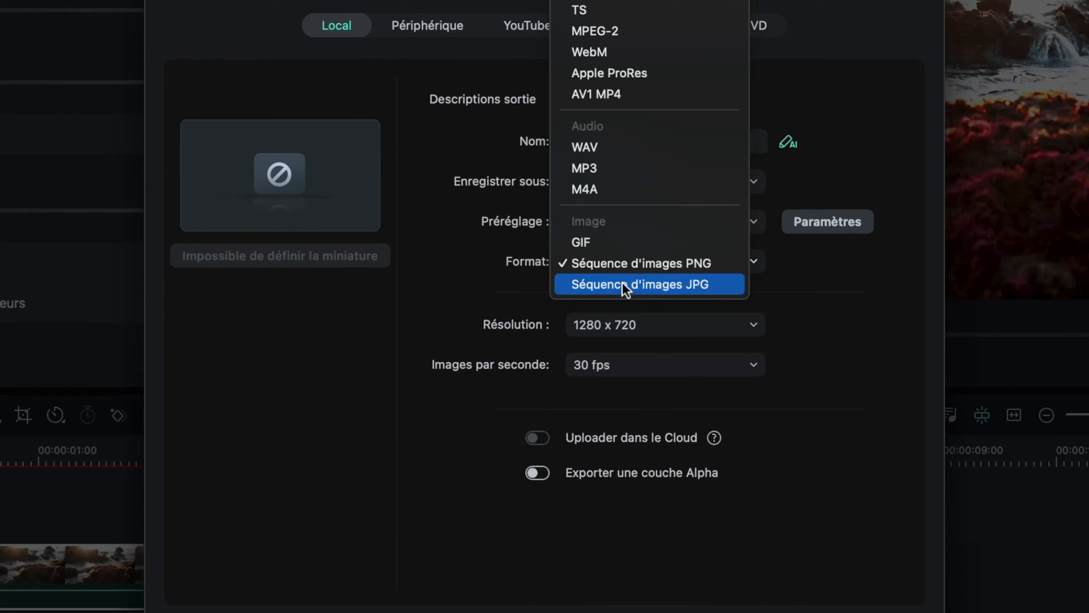
click(665, 284)
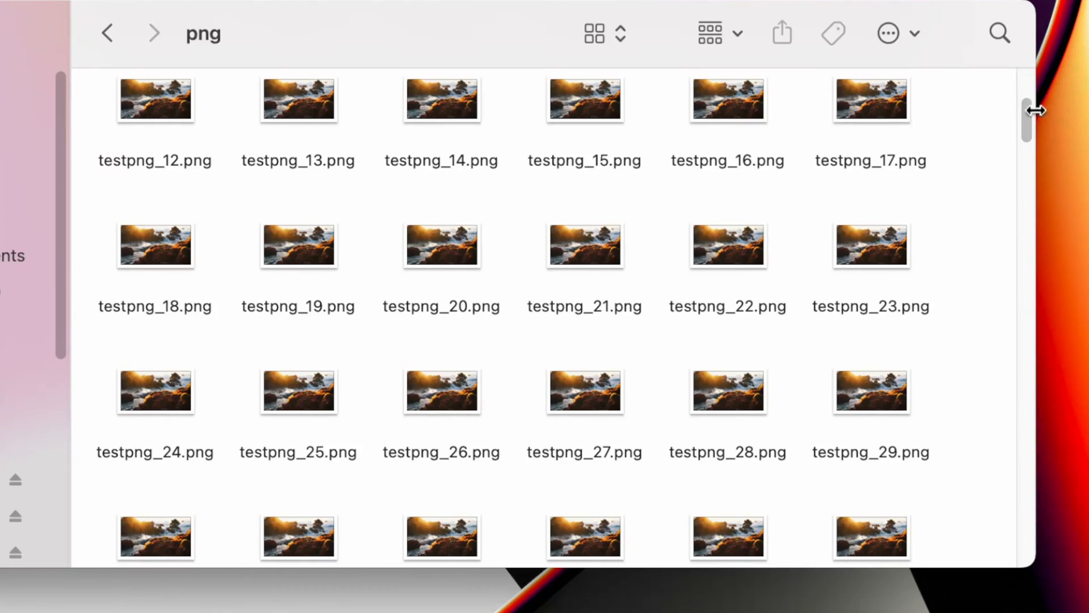
drag(1031, 109, 1022, 80)
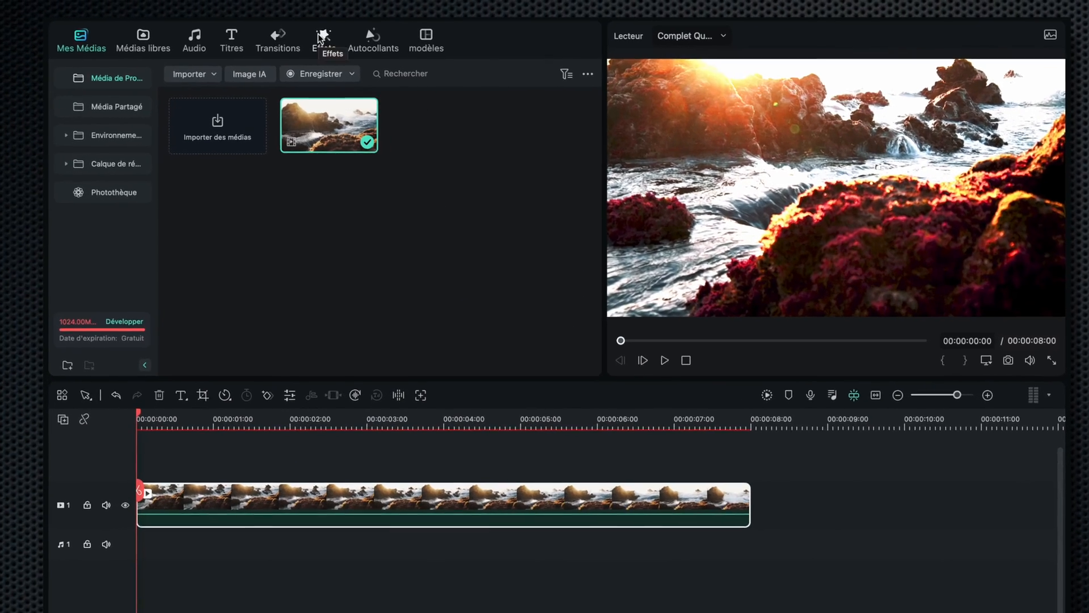
Apply the B&W Film filter from the Blockbuster effects to the video clip and open its settings
click(341, 60)
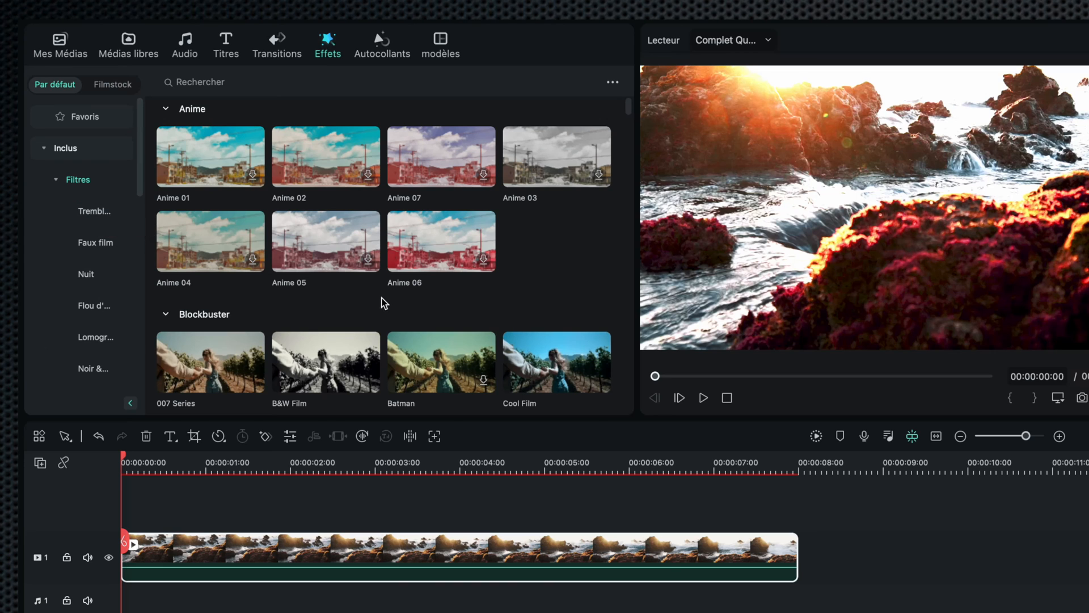
scroll(382, 302, down, 3)
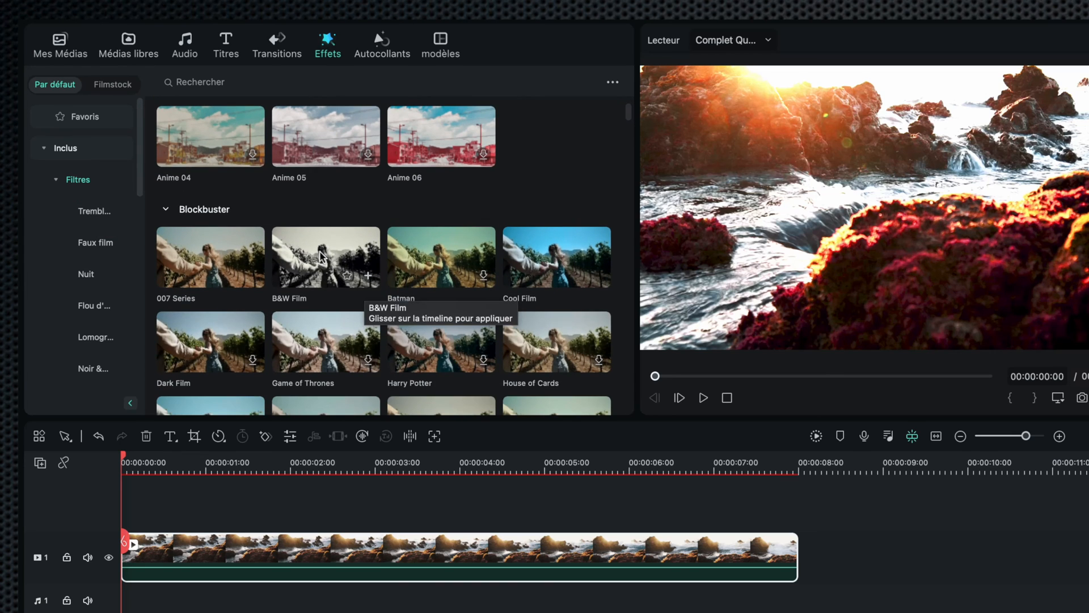
click(332, 253)
drag(333, 252, 284, 549)
double_click(284, 549)
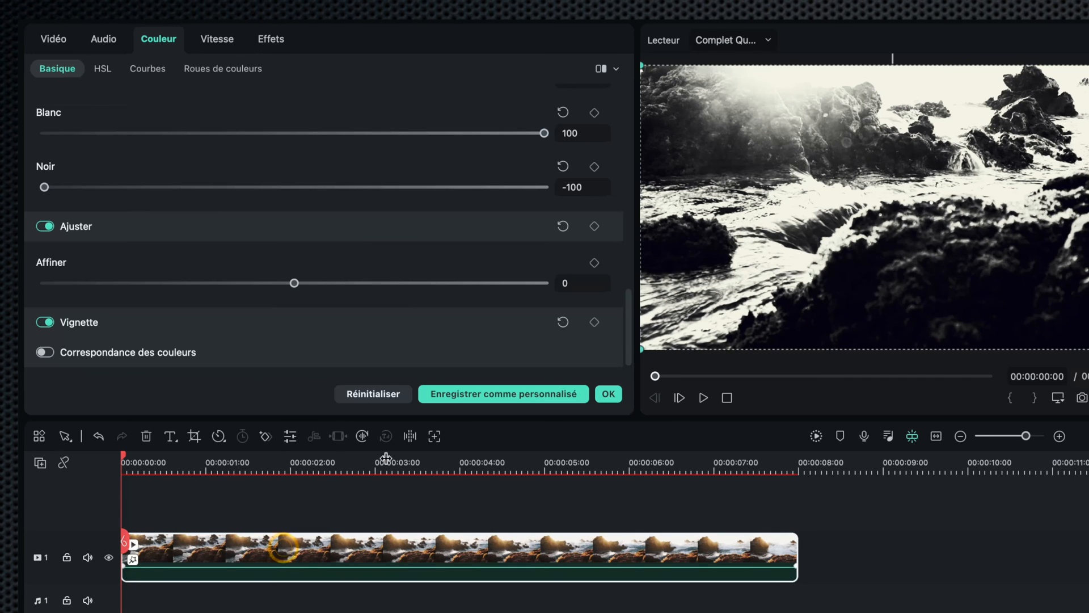
Lower the B&W Film effect's opacity to 0, then raise it back up
click(270, 38)
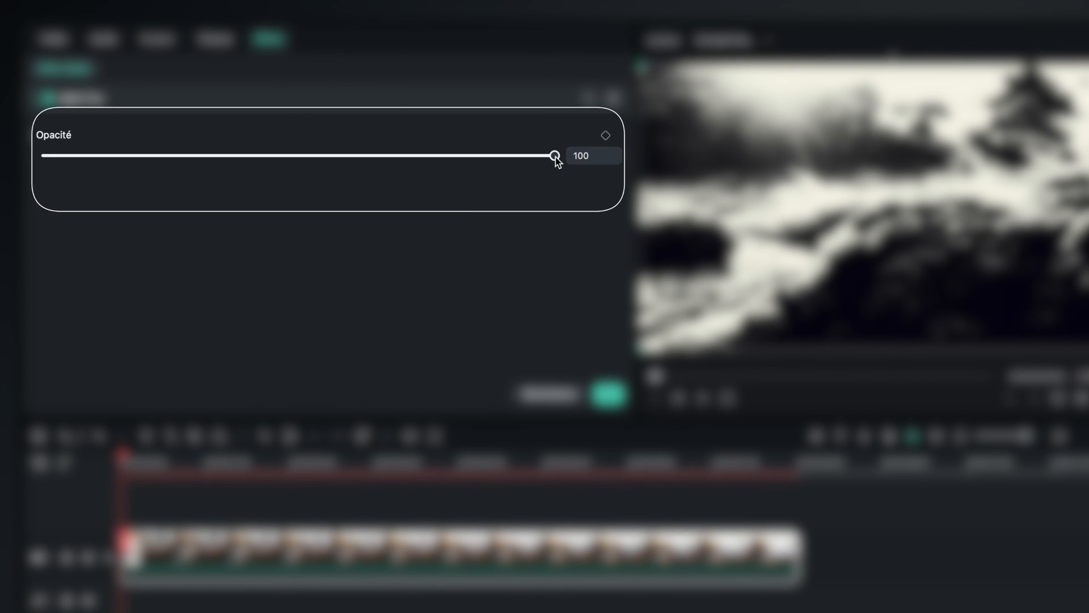
drag(556, 158, 44, 155)
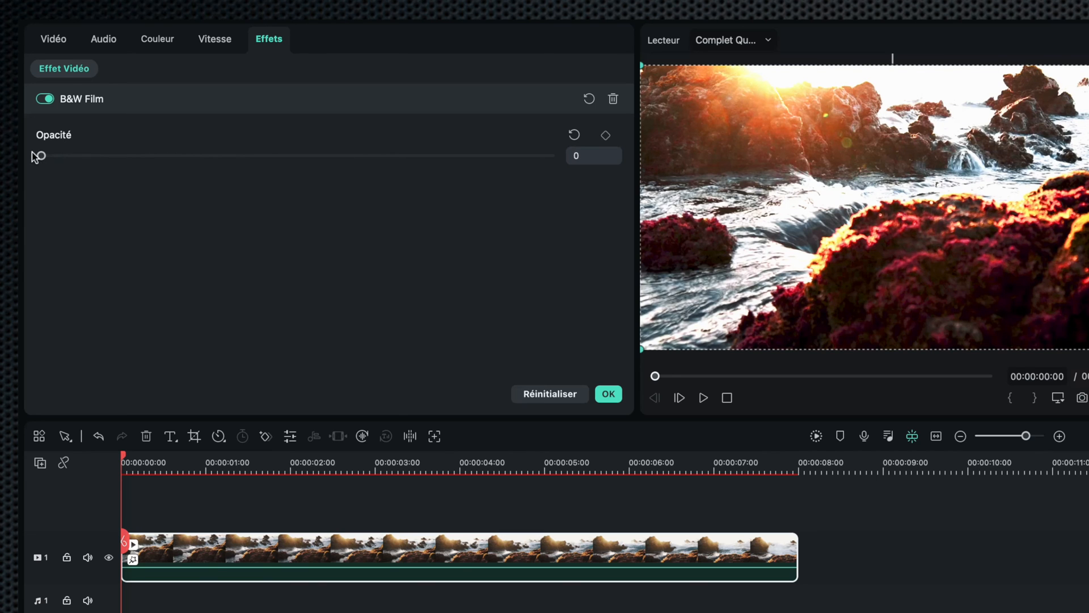
drag(32, 152, 467, 151)
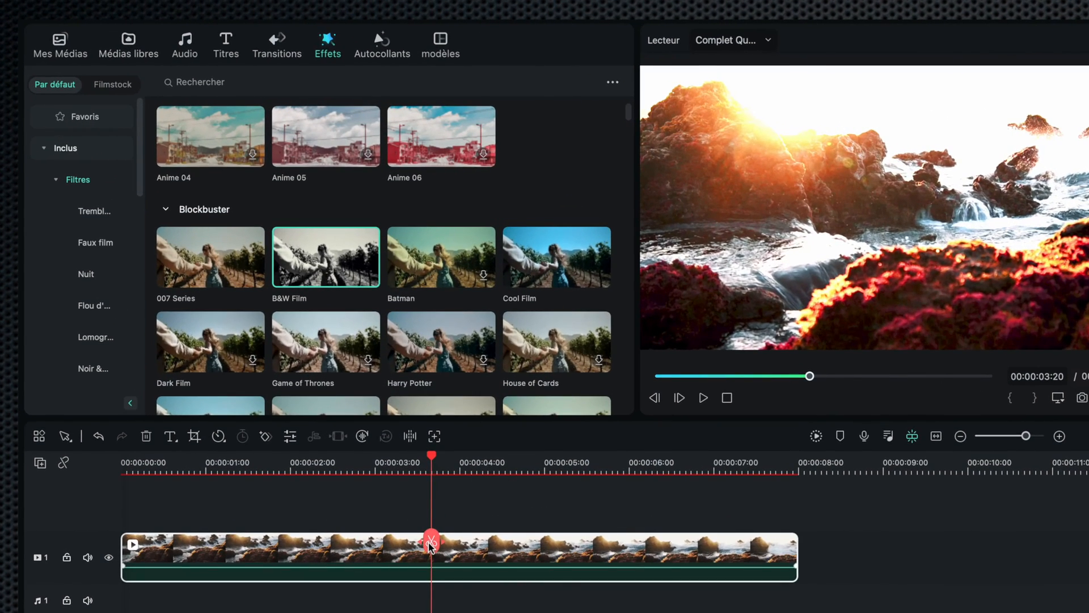
Split the clip at 00:00:03:20 and place the Camera Shutter transition on the cut
click(430, 544)
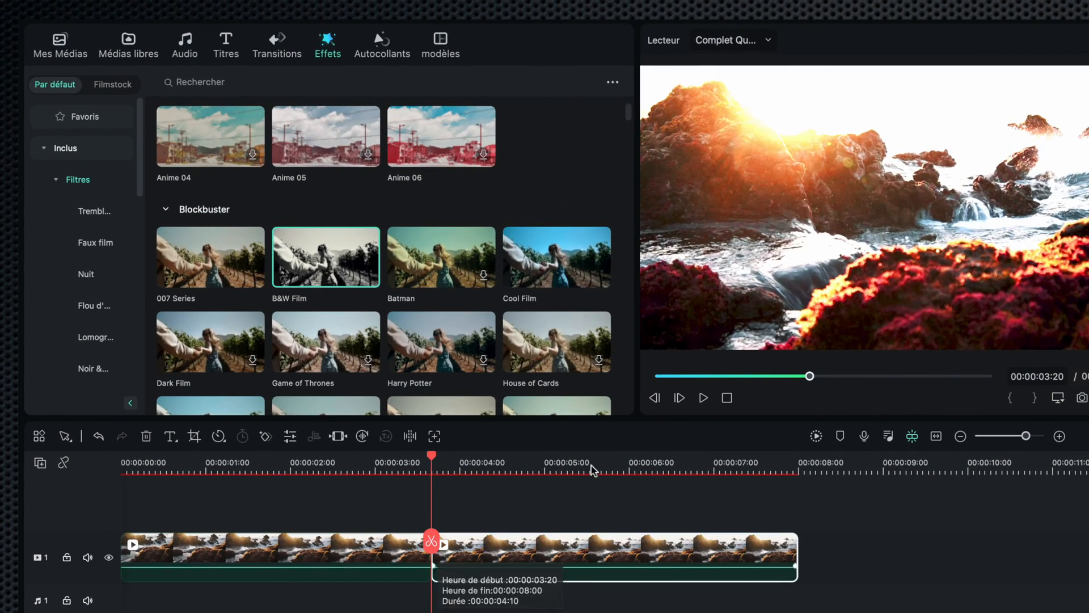
click(276, 46)
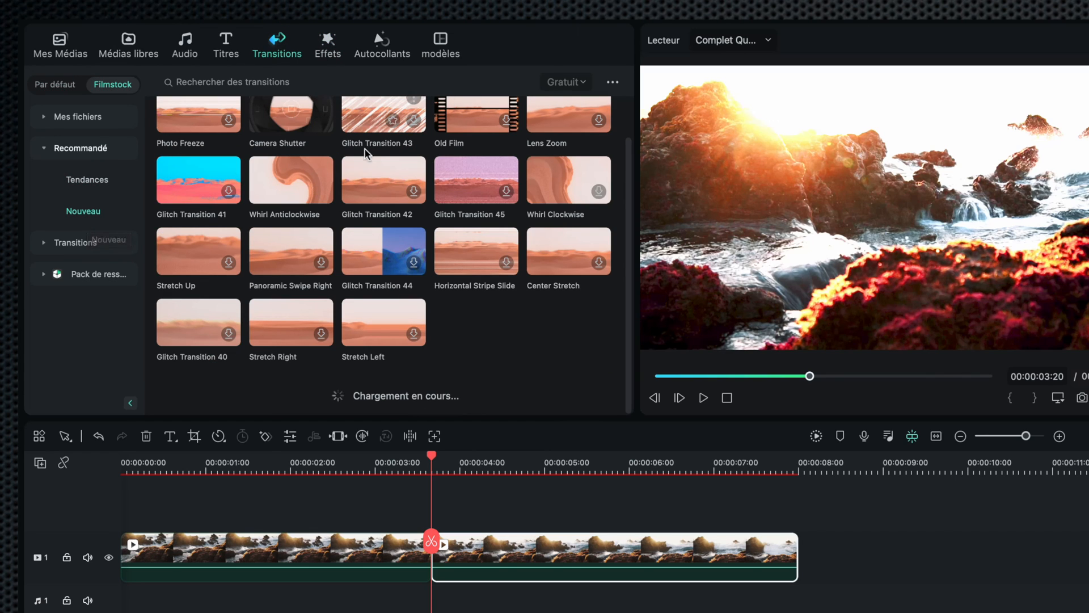
scroll(439, 278, up, 1)
scroll(442, 282, up, 1)
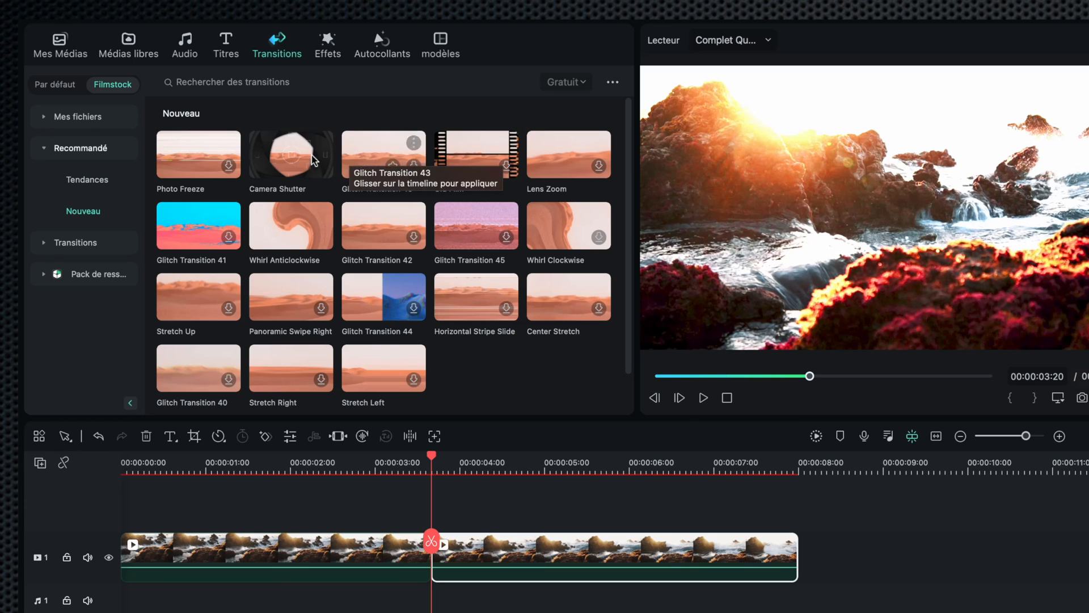
click(278, 153)
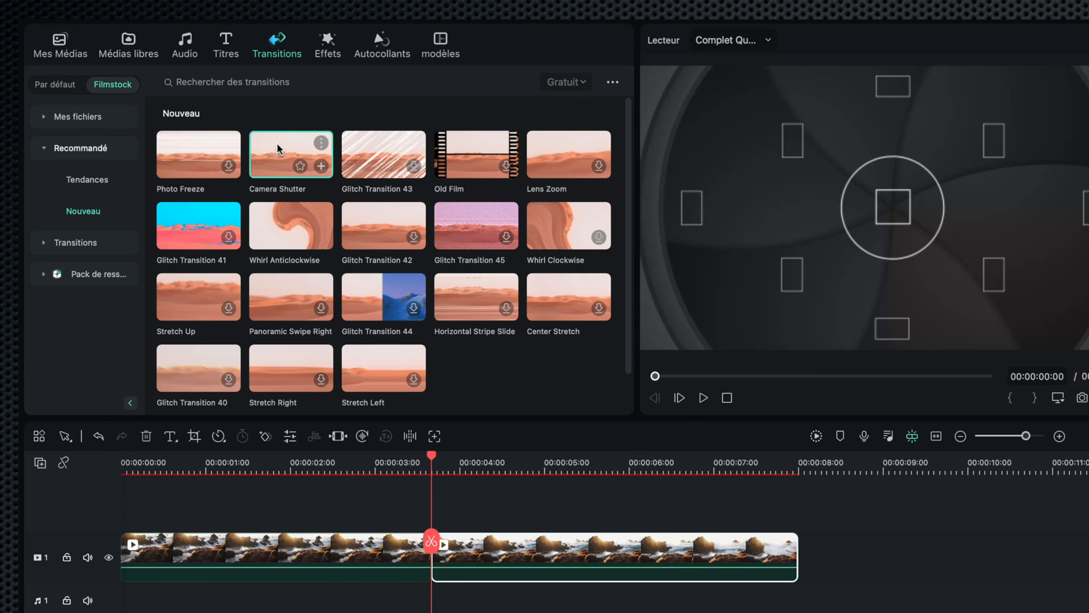
drag(278, 148, 428, 536)
Generate an AI image of 'un chat mignon qui pleure' in the Futuriste style
click(349, 463)
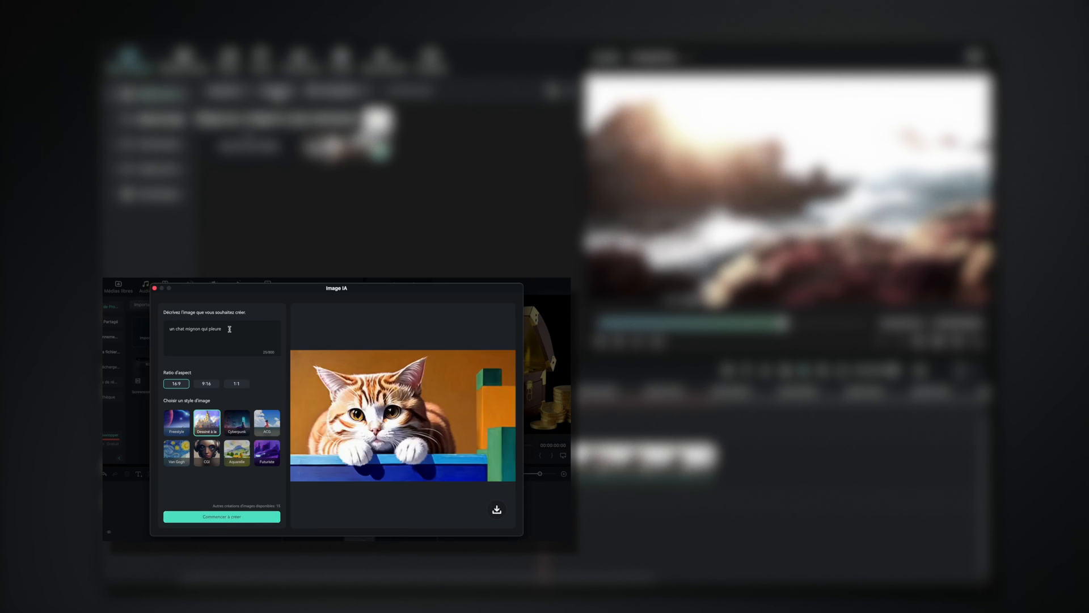
click(267, 452)
click(226, 516)
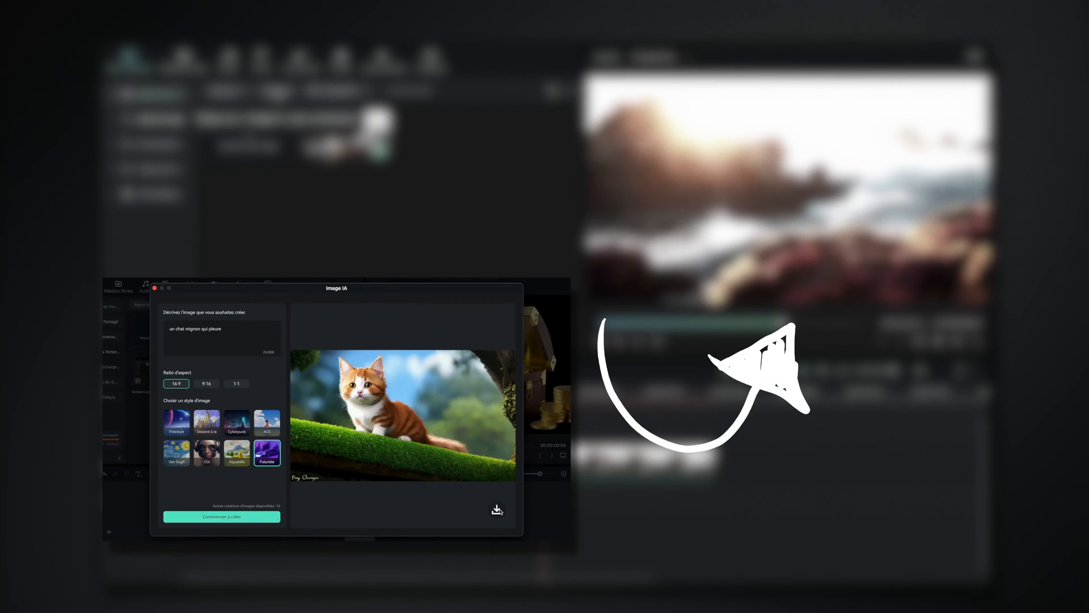
Generate an AI image of 'Lama déguisé en princesse' in the Van Gogh style
text(lbrador qui fait du cheval)
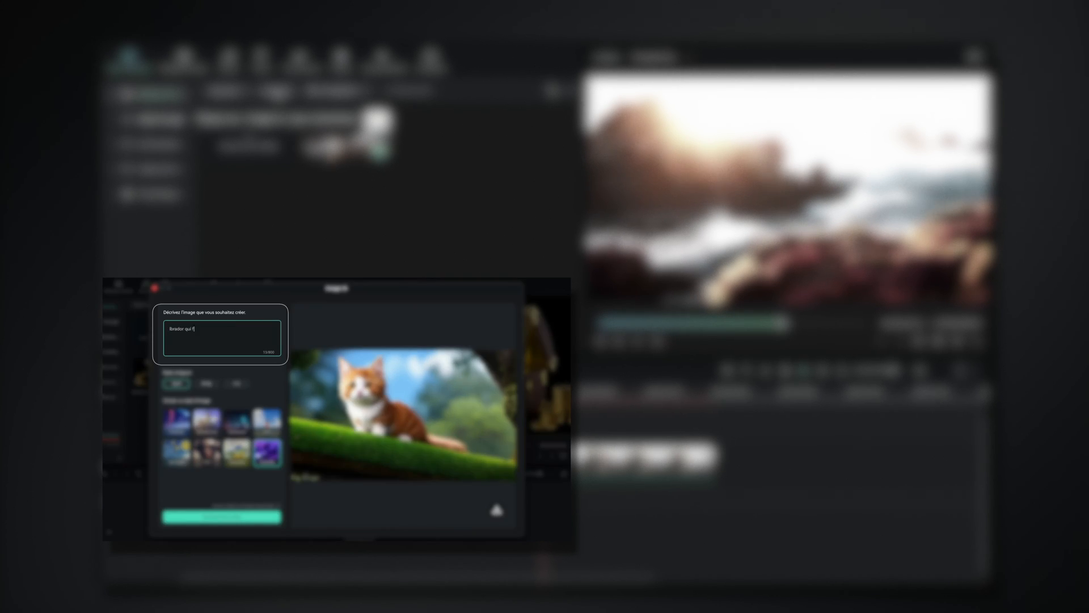
click(226, 516)
text(Lama déguisé en princesse)
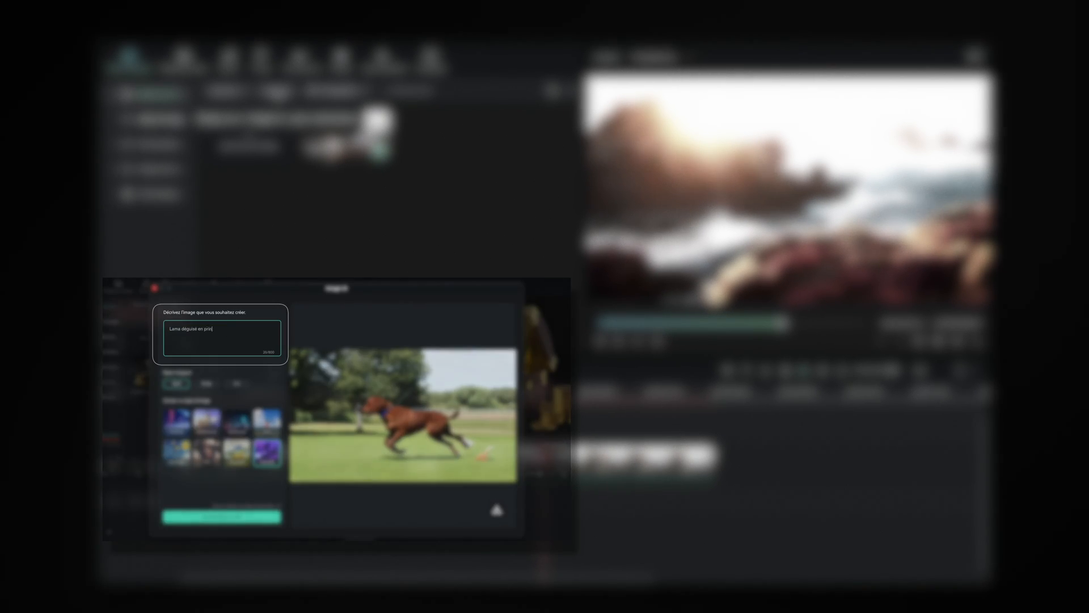
click(177, 452)
click(227, 517)
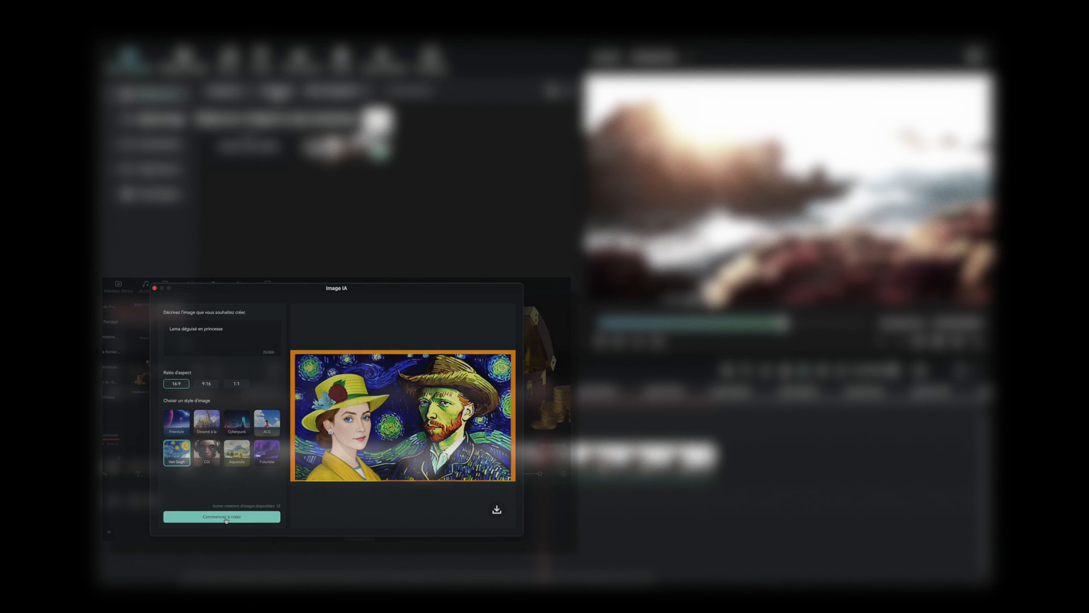
Generate an AI image of 'chien déguisé en astronaute' in the Cyberpunk style
text(chien)
text( déguisé en astronaute)
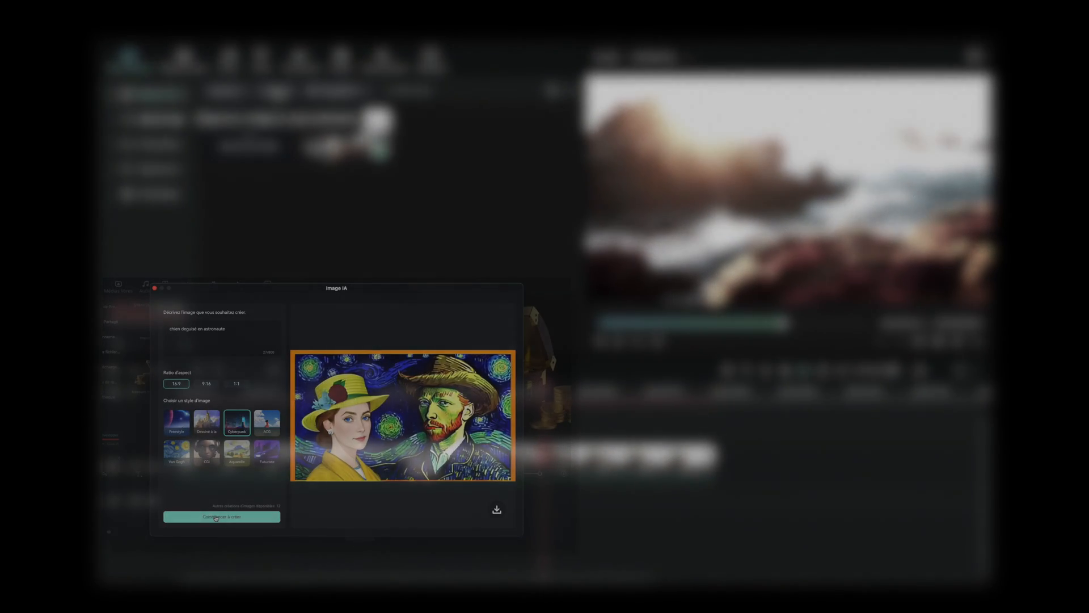
click(237, 422)
click(215, 516)
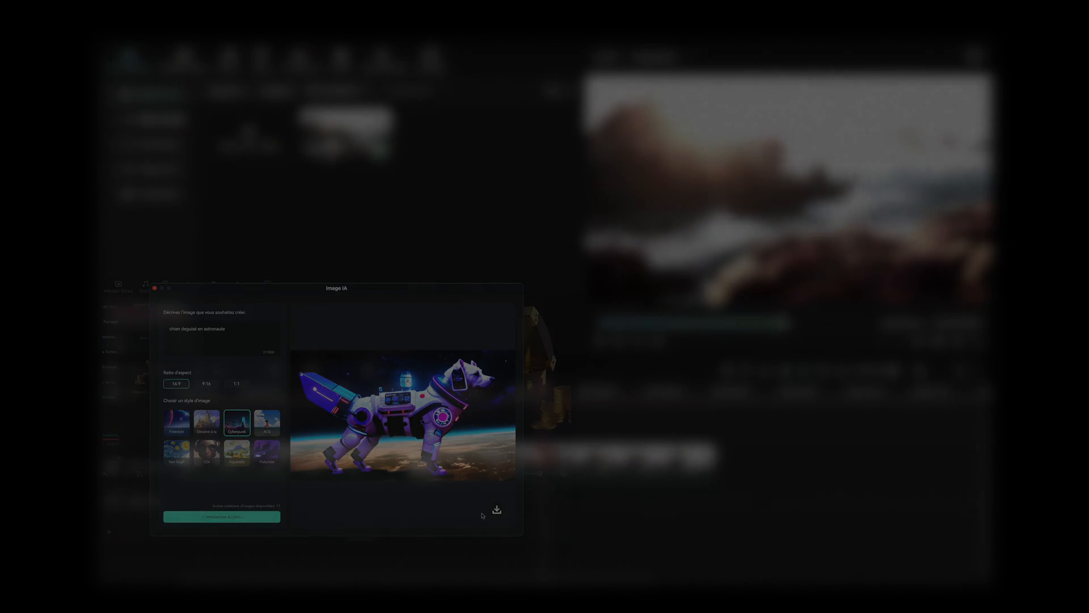